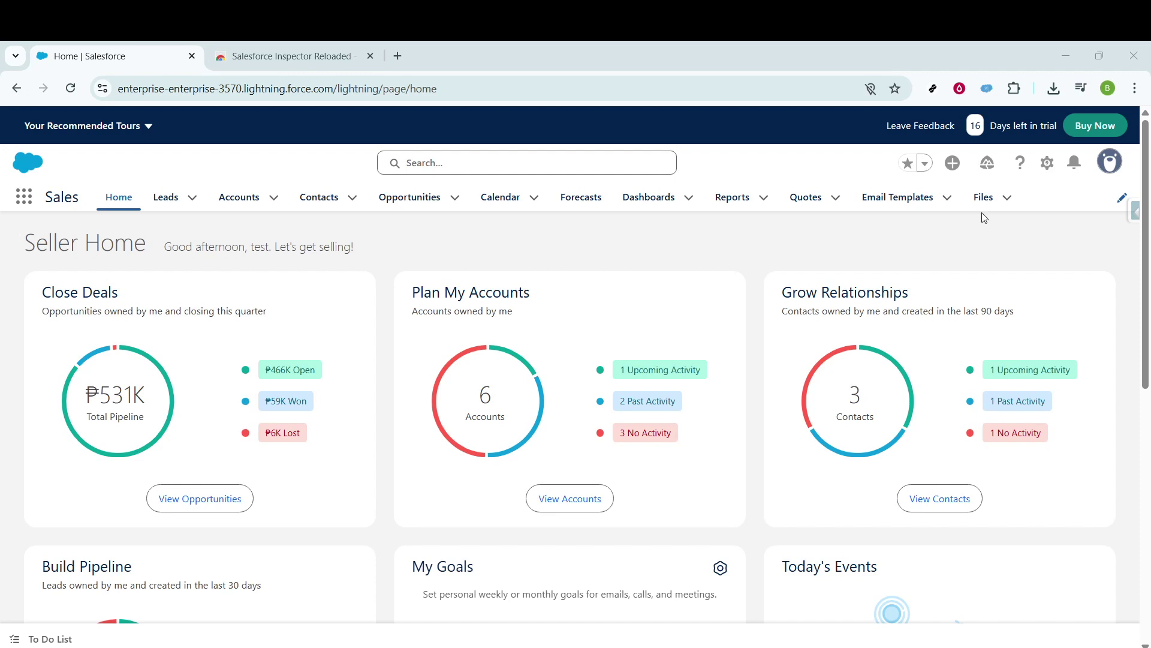
Step: Open the Case Auto-Response Rules page in Setup by searching for "case auto"
click(1049, 164)
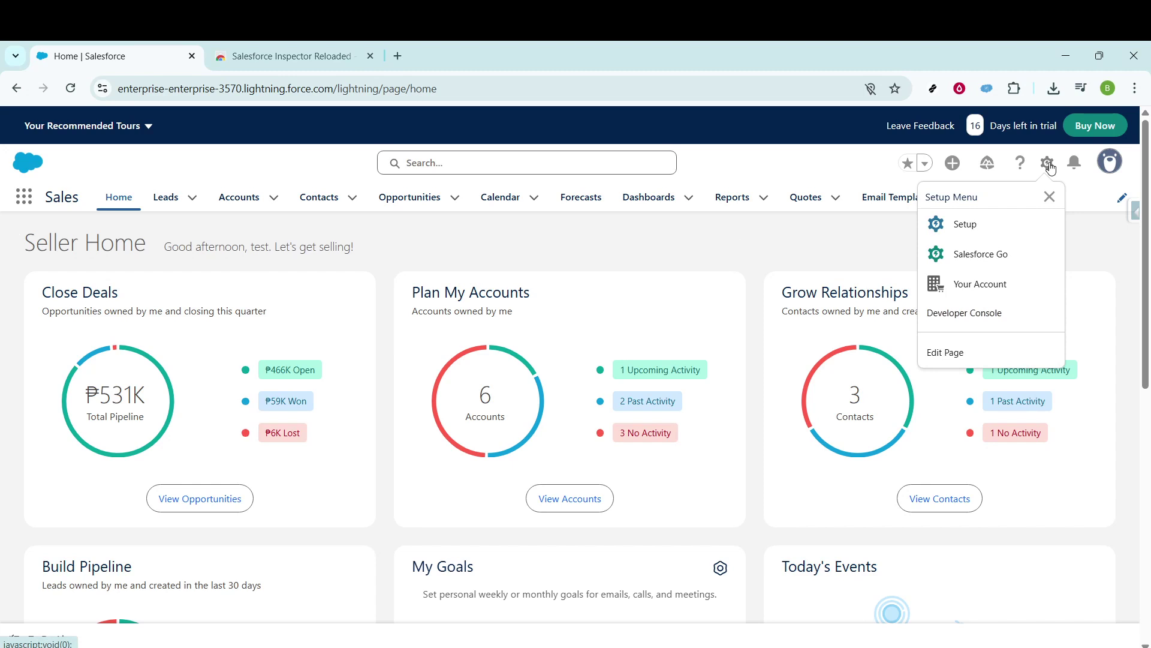
click(971, 225)
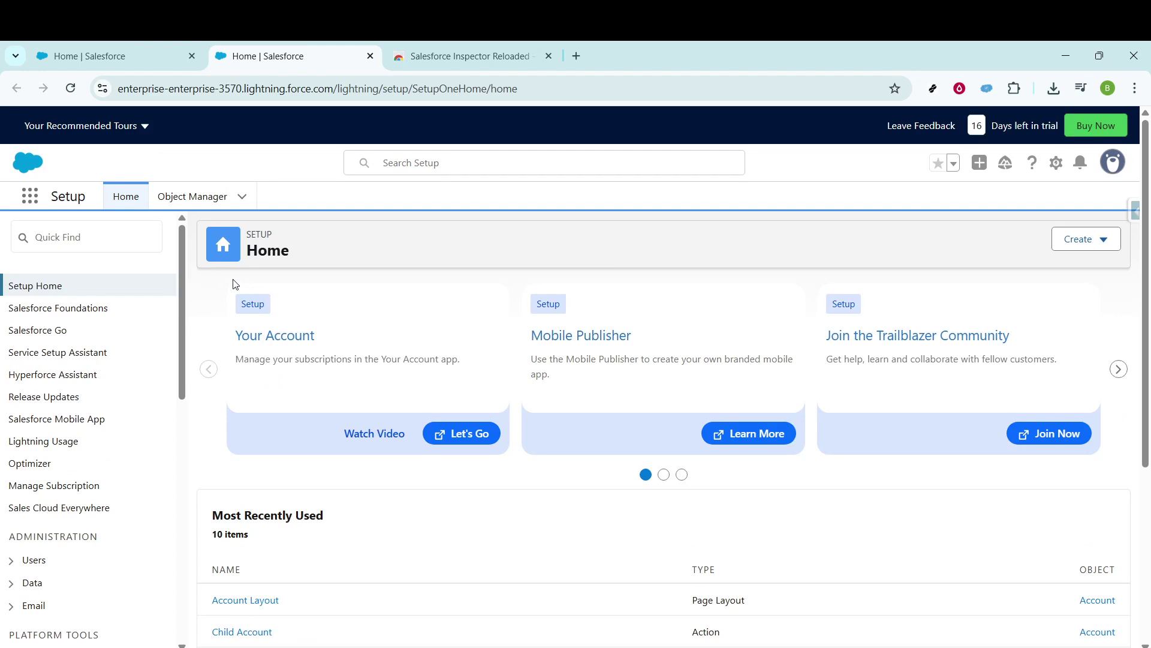
click(105, 240)
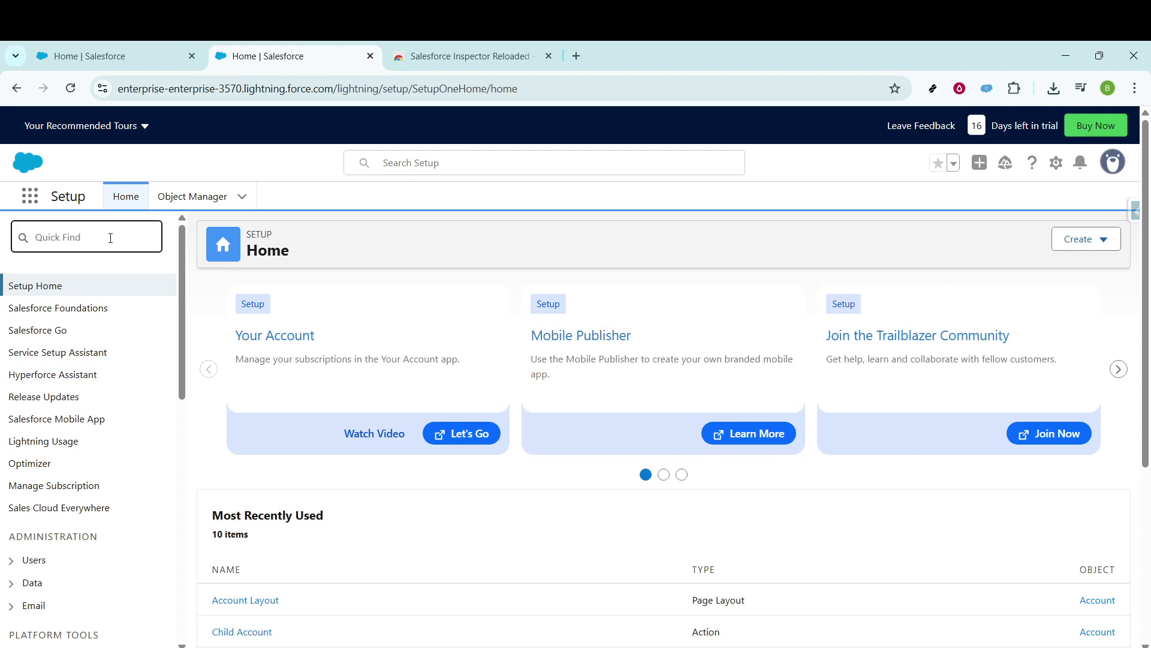
text(case auto)
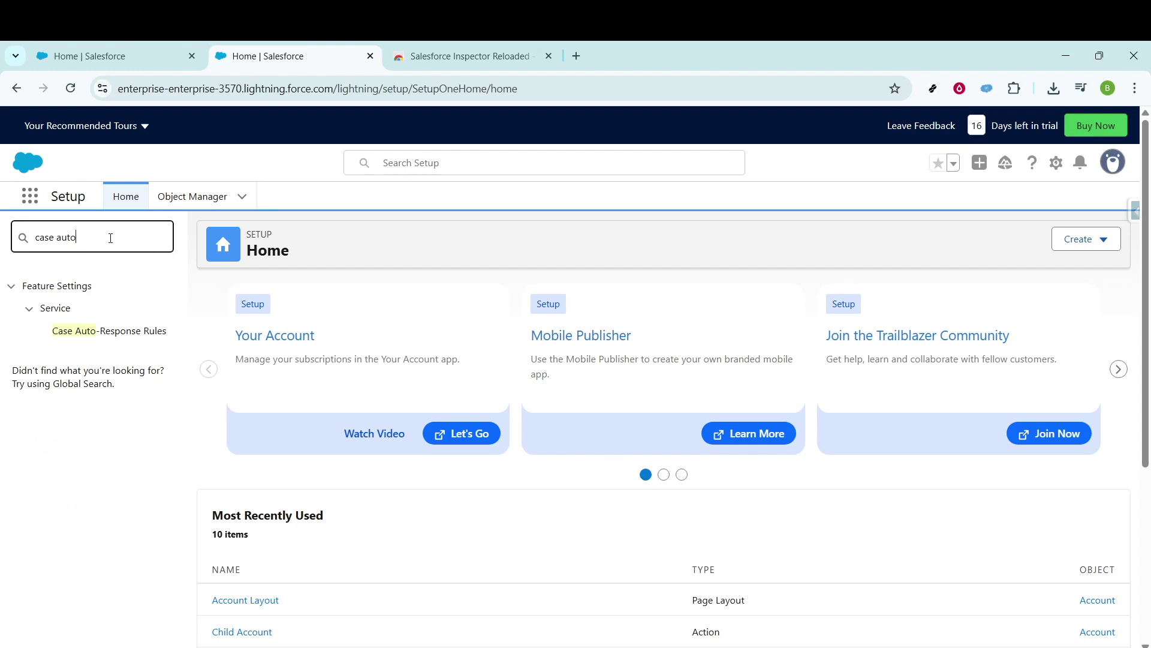
click(111, 334)
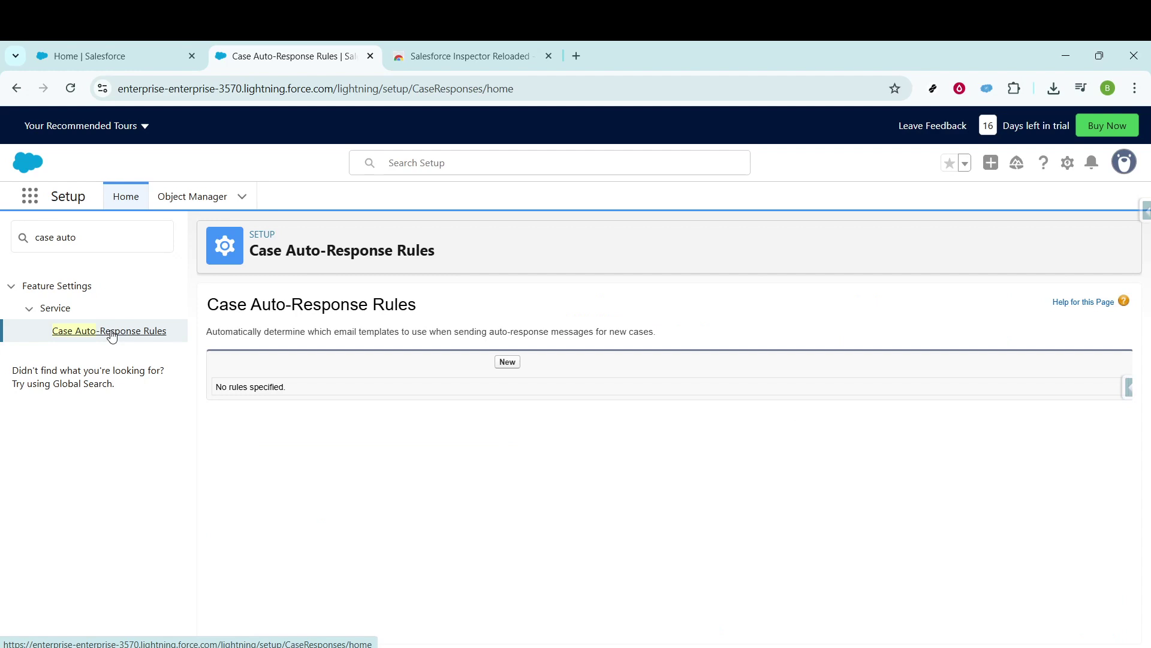
Step: Create and save an active case auto-response rule named "sample rule"
click(508, 363)
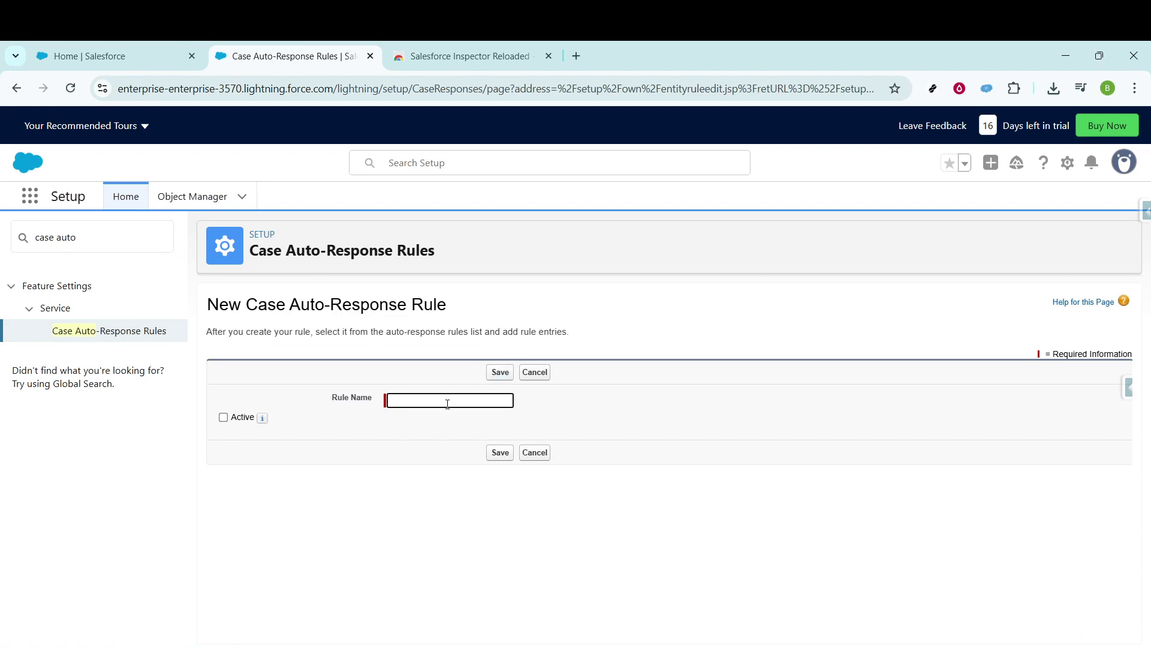
text(sample rule)
click(224, 418)
click(223, 418)
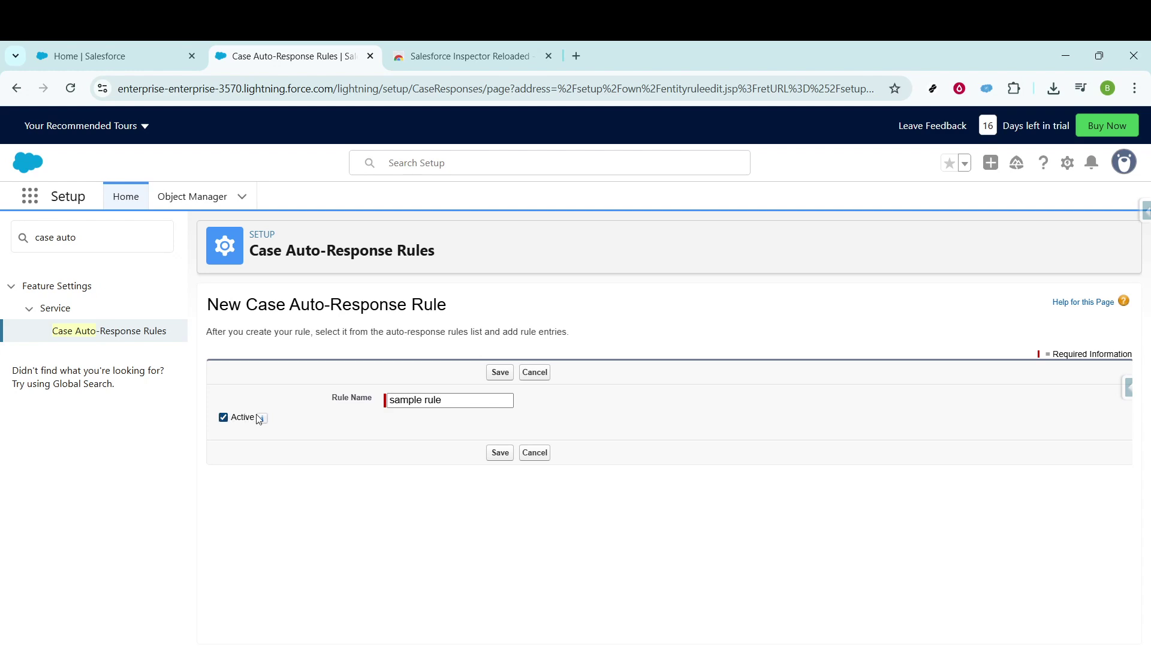
click(500, 453)
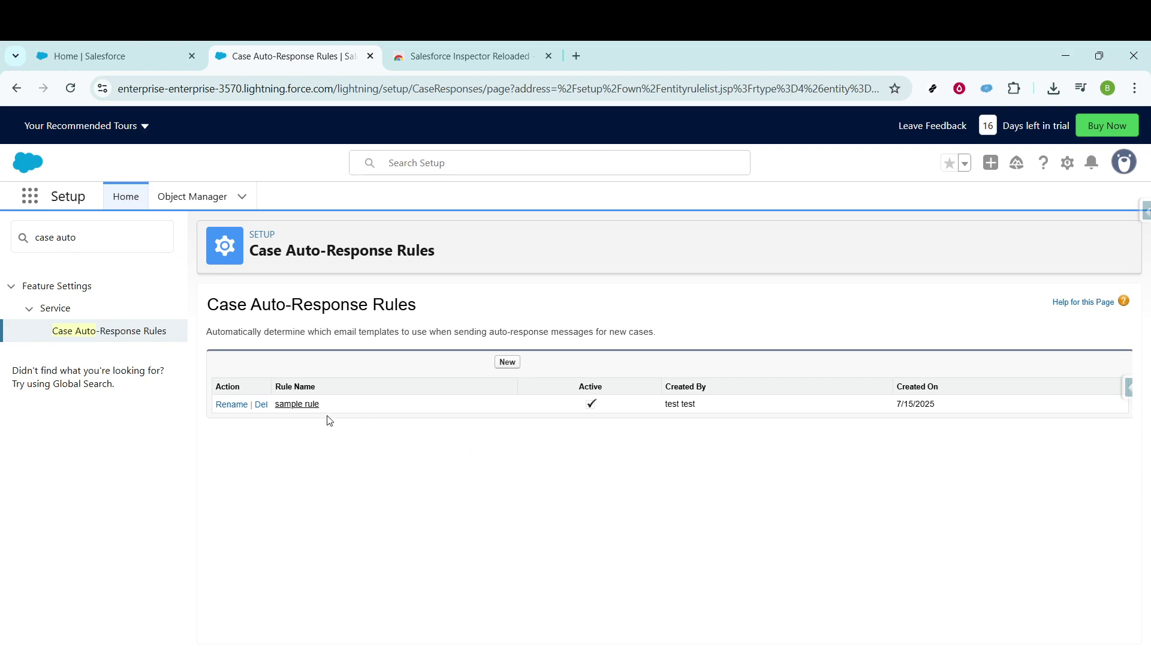
Step: Start a new rule entry in "sample rule" with sort order 1, running when criteria are met
click(298, 405)
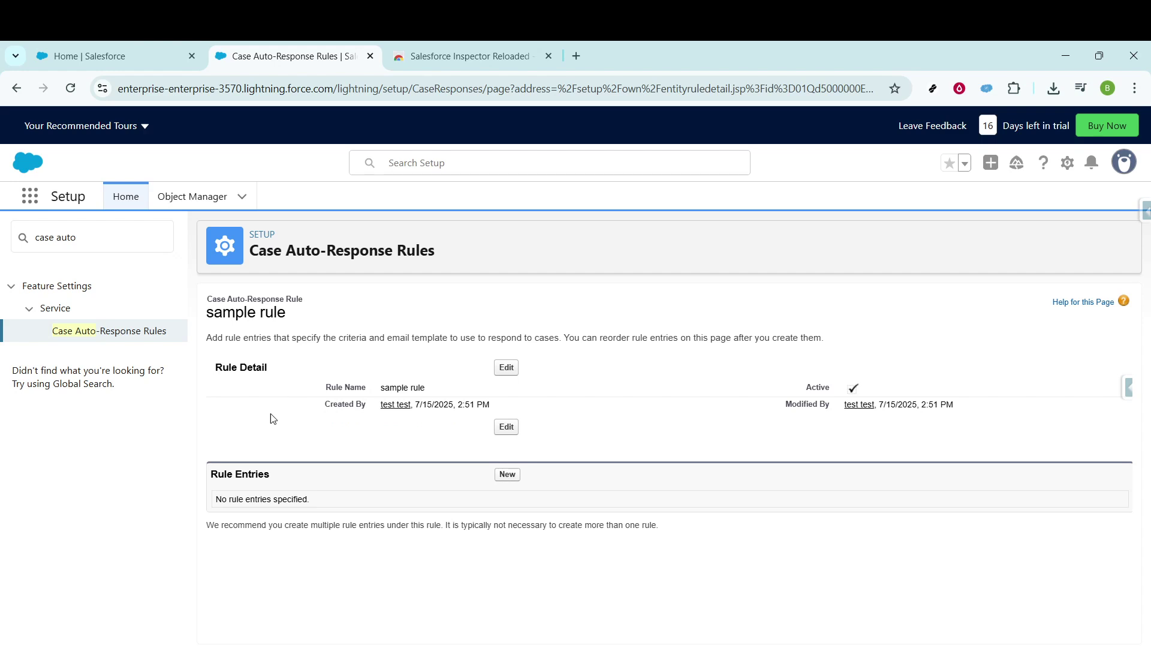
click(507, 475)
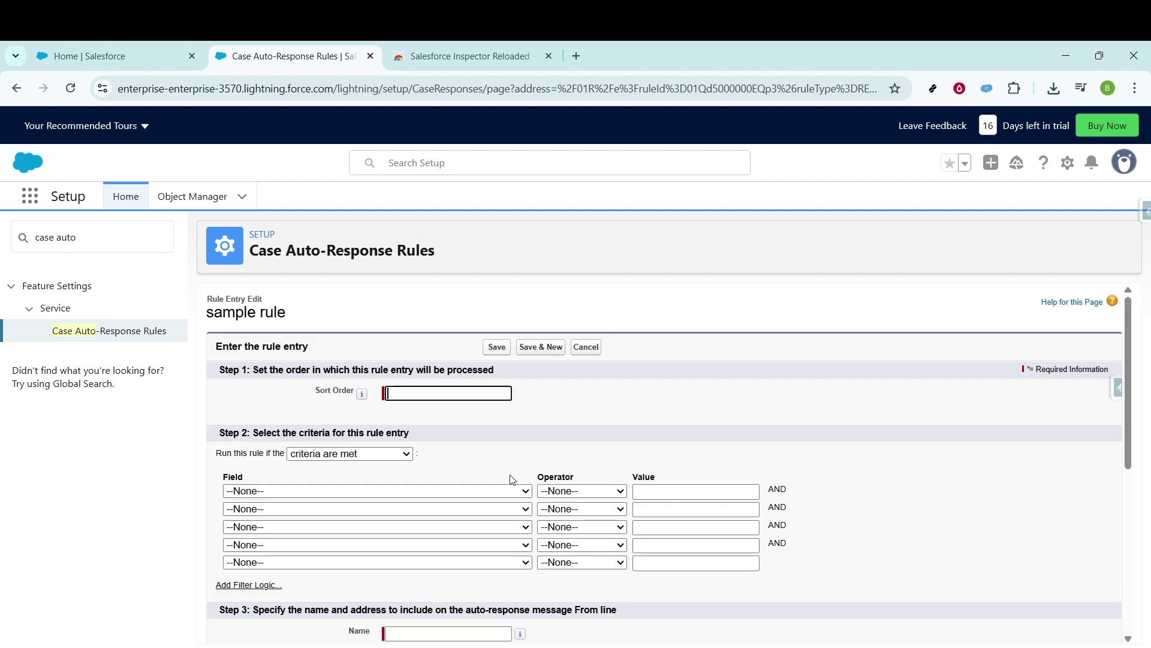
scroll(555, 399, down, 1)
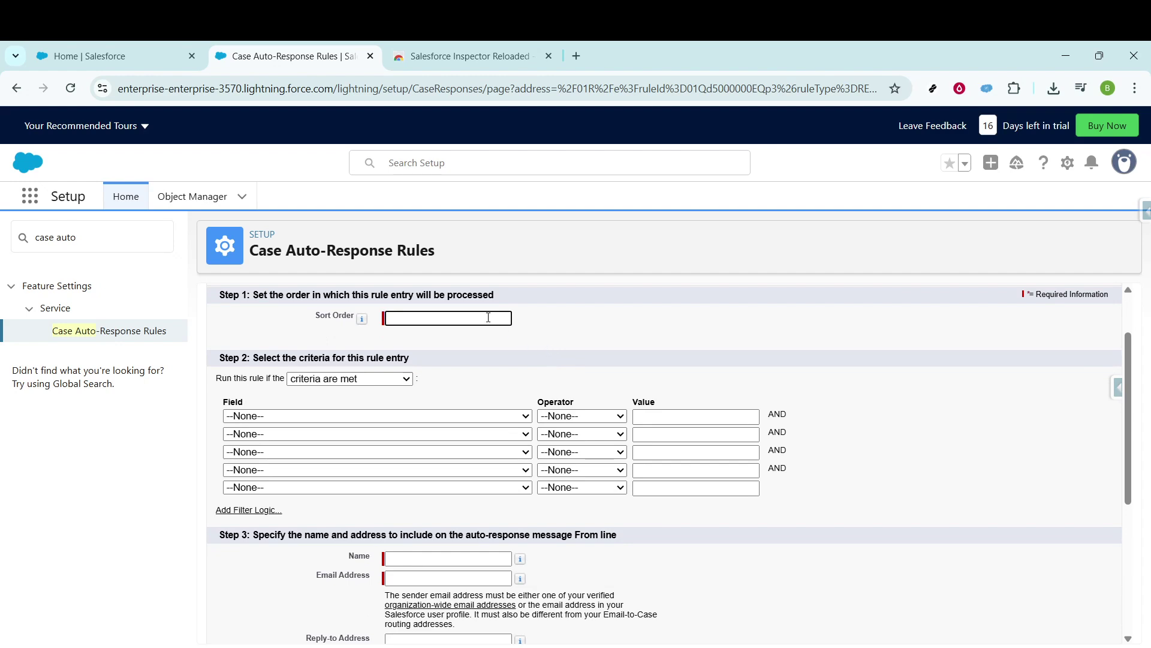
text(1)
click(491, 351)
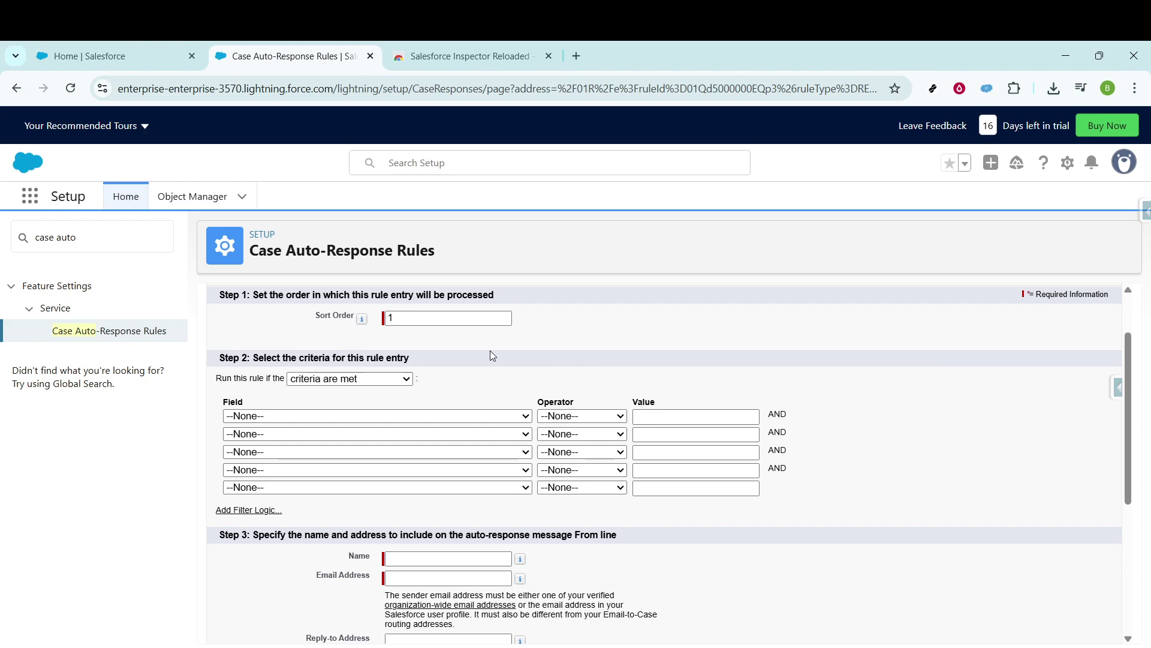
click(403, 379)
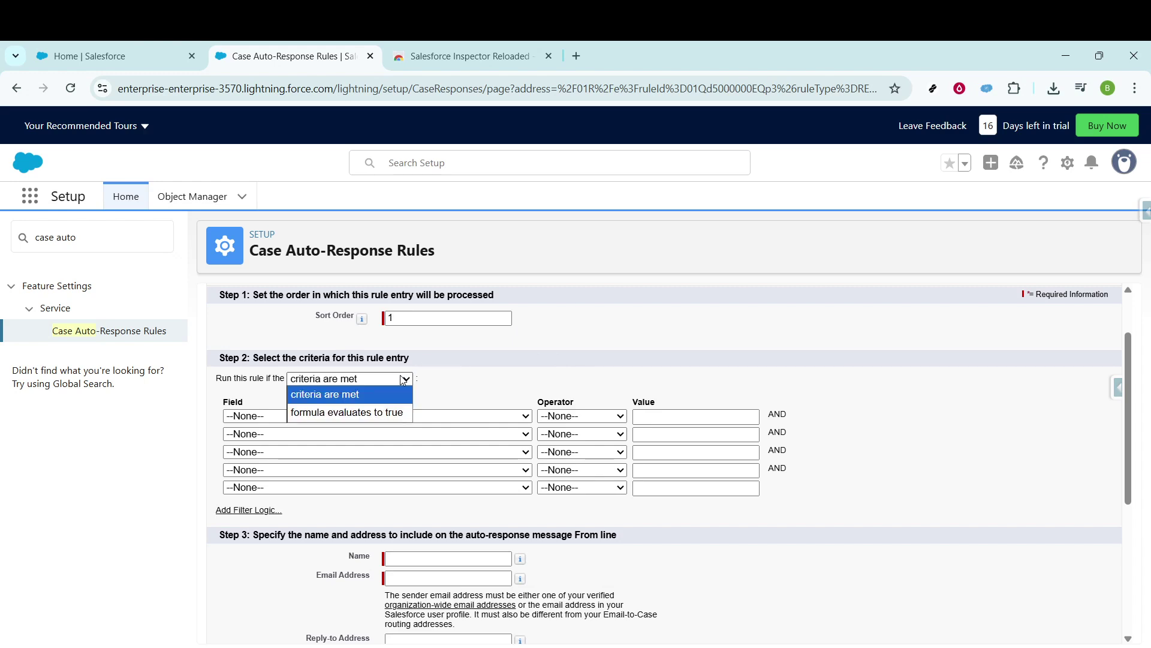
click(399, 395)
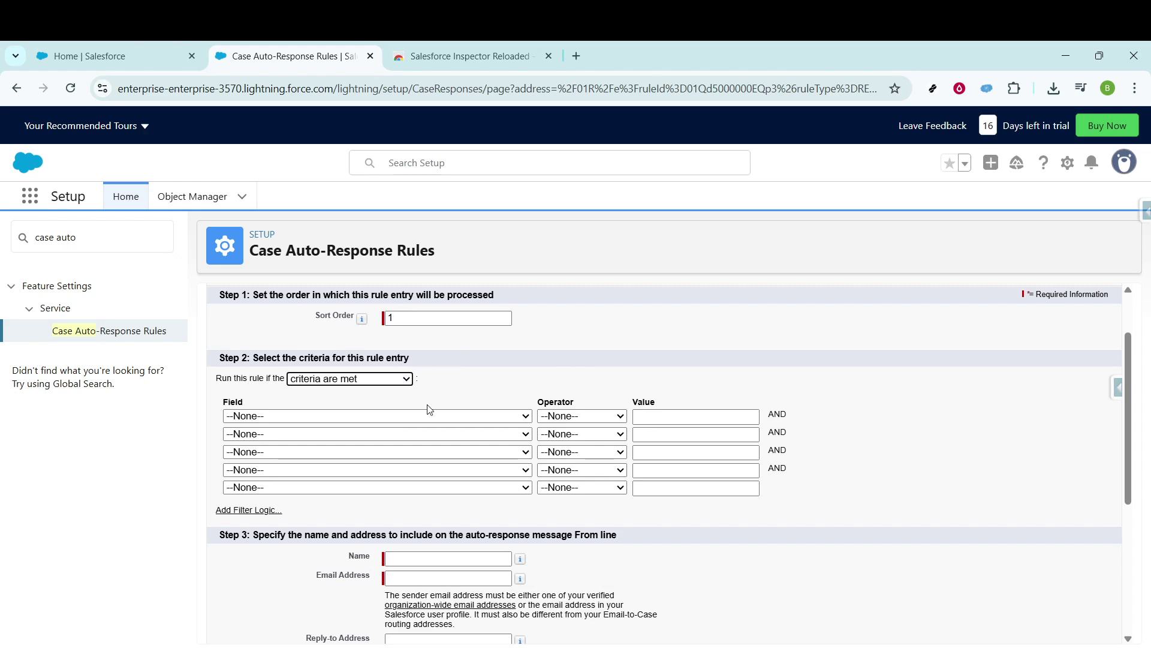
Step: Set the first criterion of the rule entry to Case: Type starts with "Email"
click(527, 415)
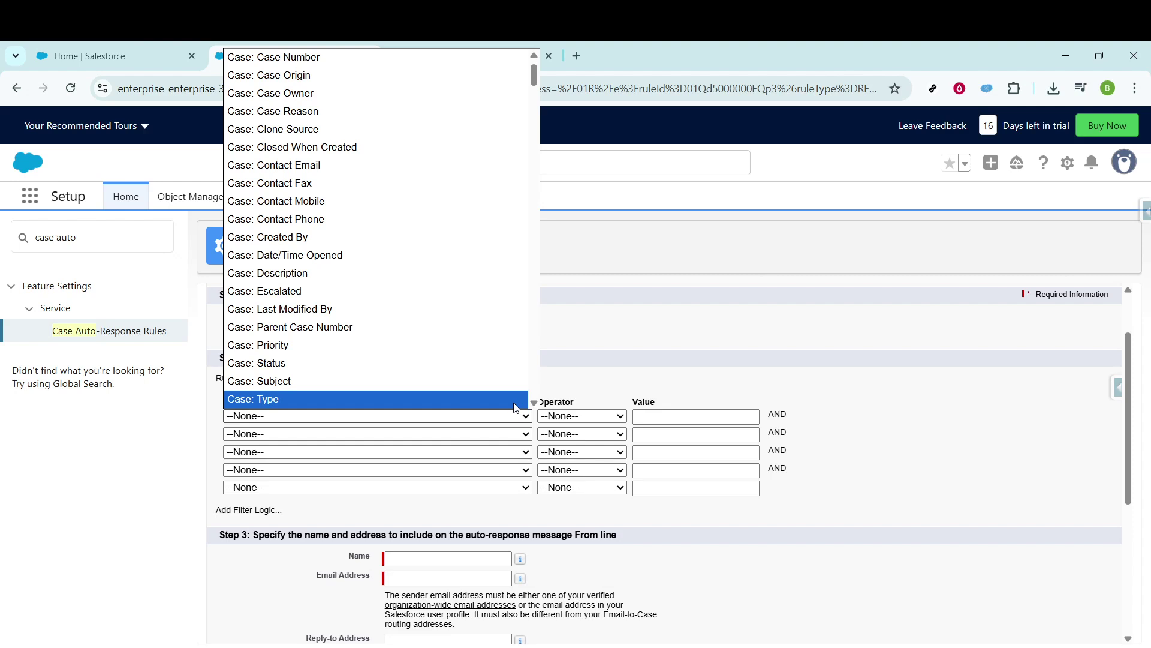
click(516, 401)
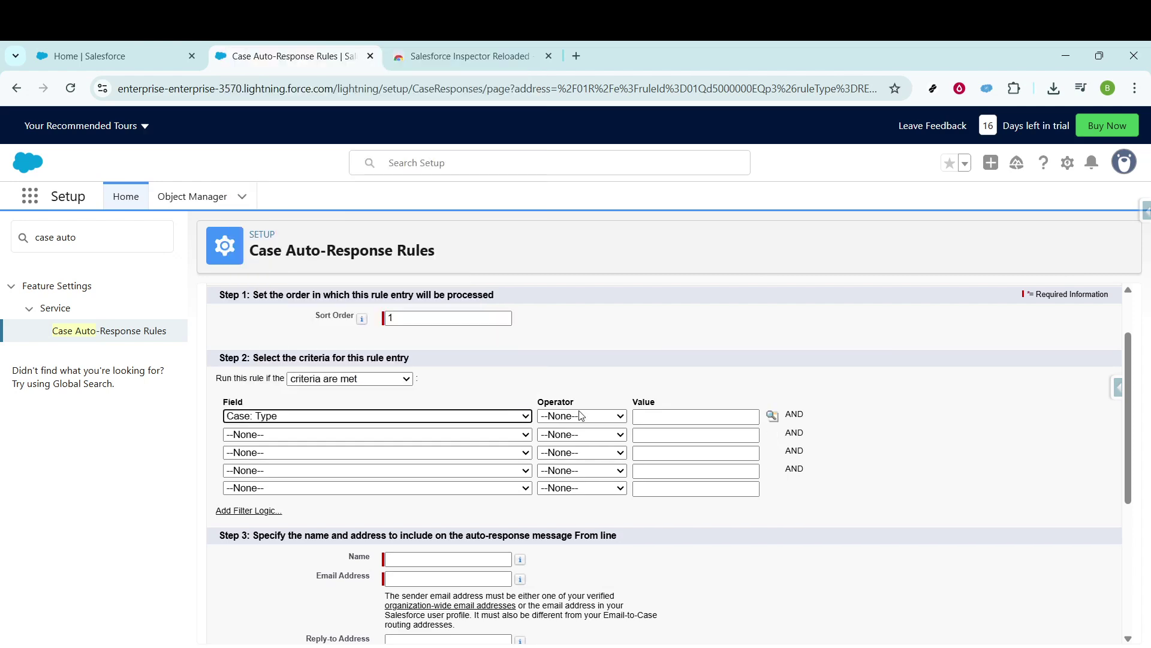
click(623, 417)
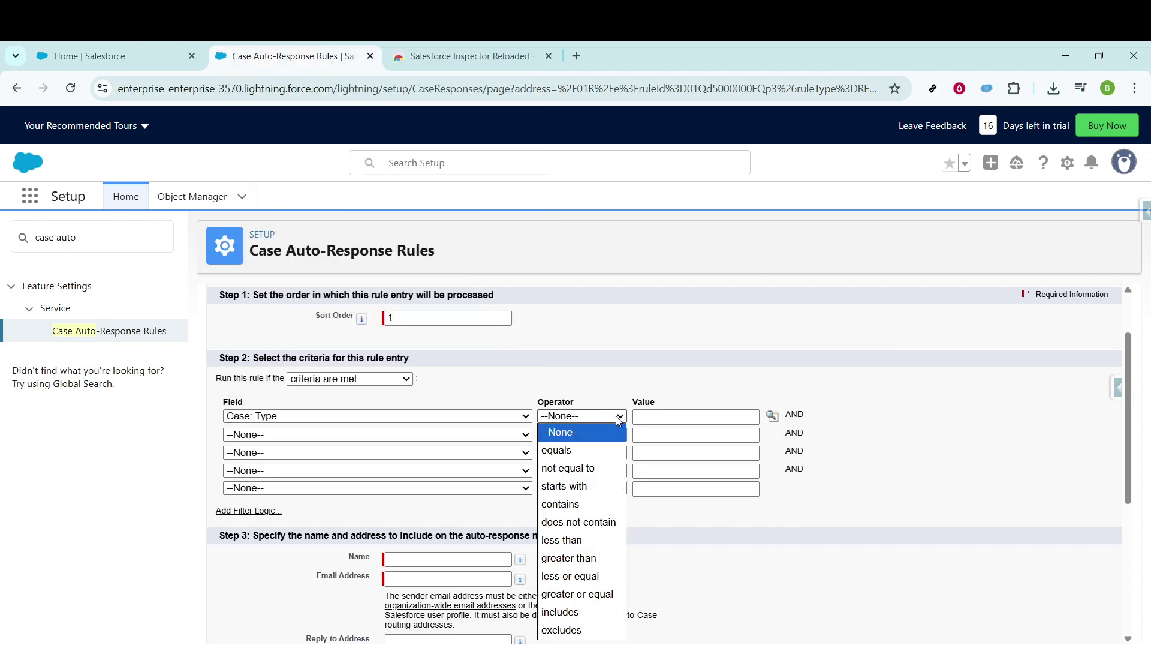
click(592, 485)
click(665, 416)
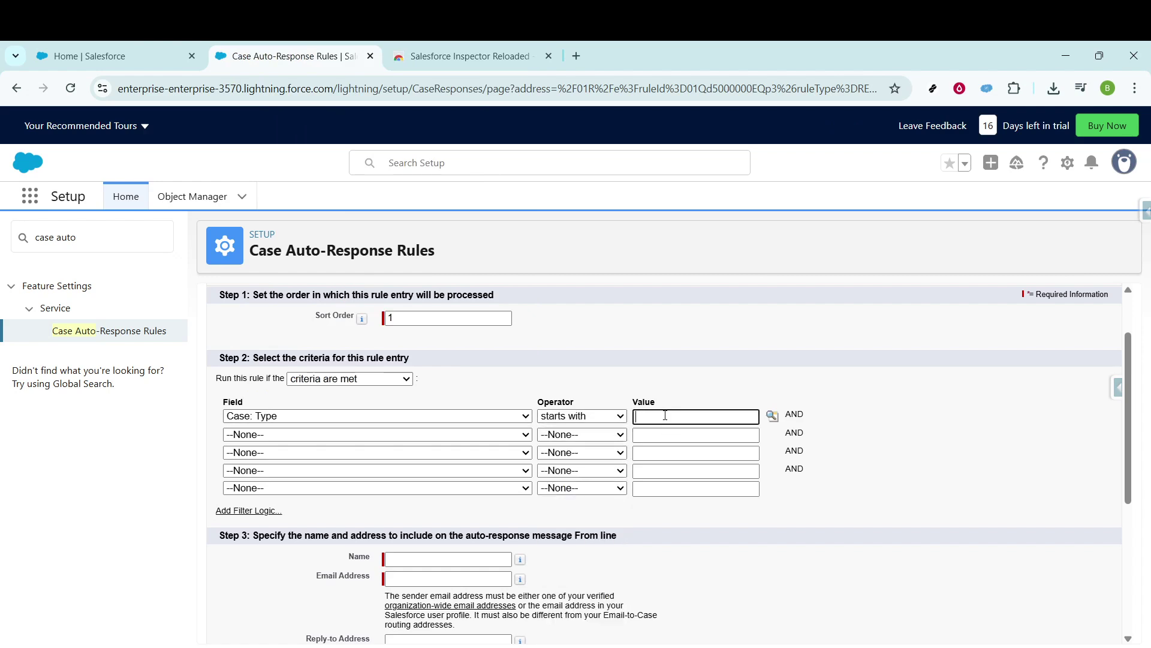
text(Email)
Step: Examine the rule entry's sender name and address, email template lookup, recipient copy and survey settings
scroll(669, 462, down, 2)
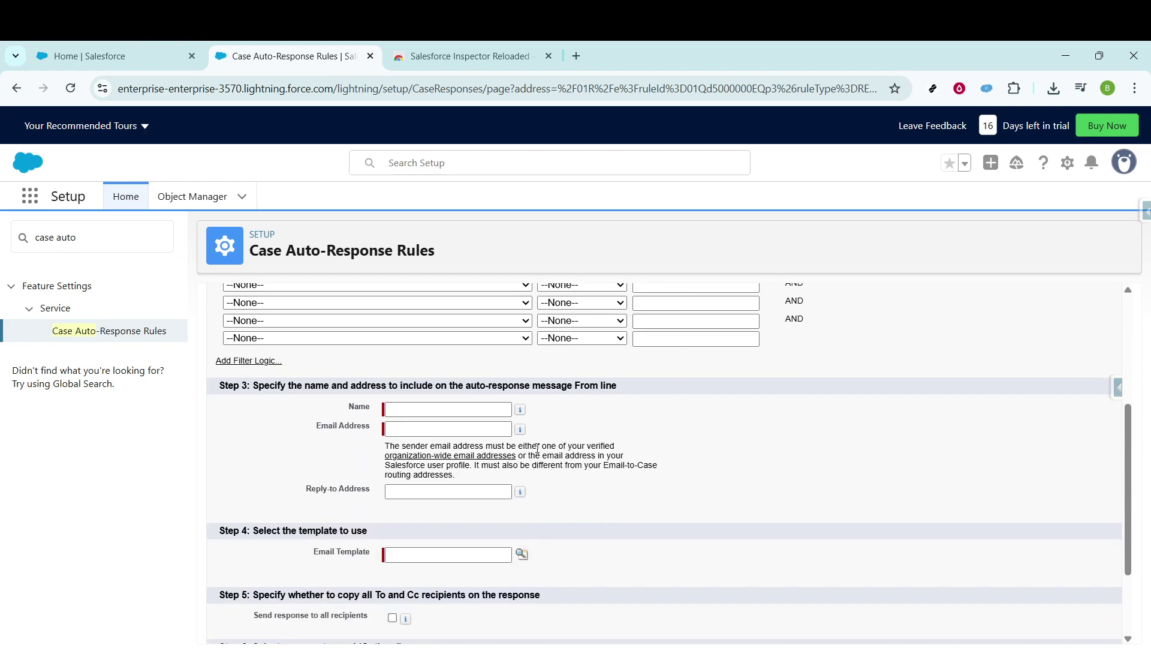
click(414, 410)
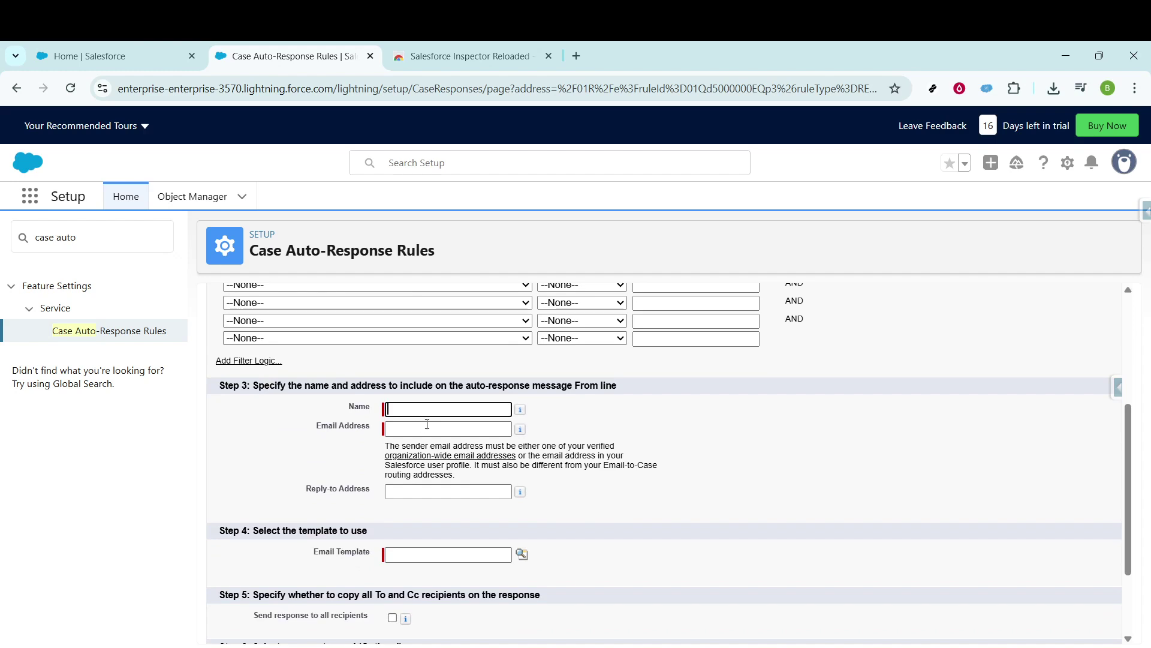
click(434, 430)
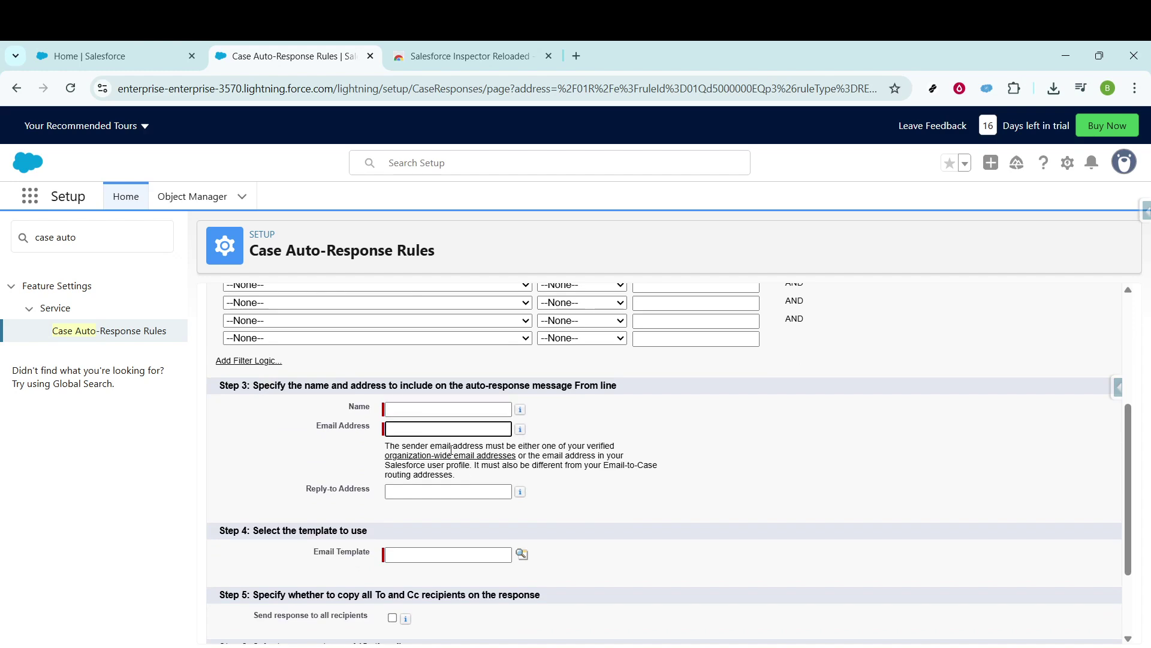
click(470, 550)
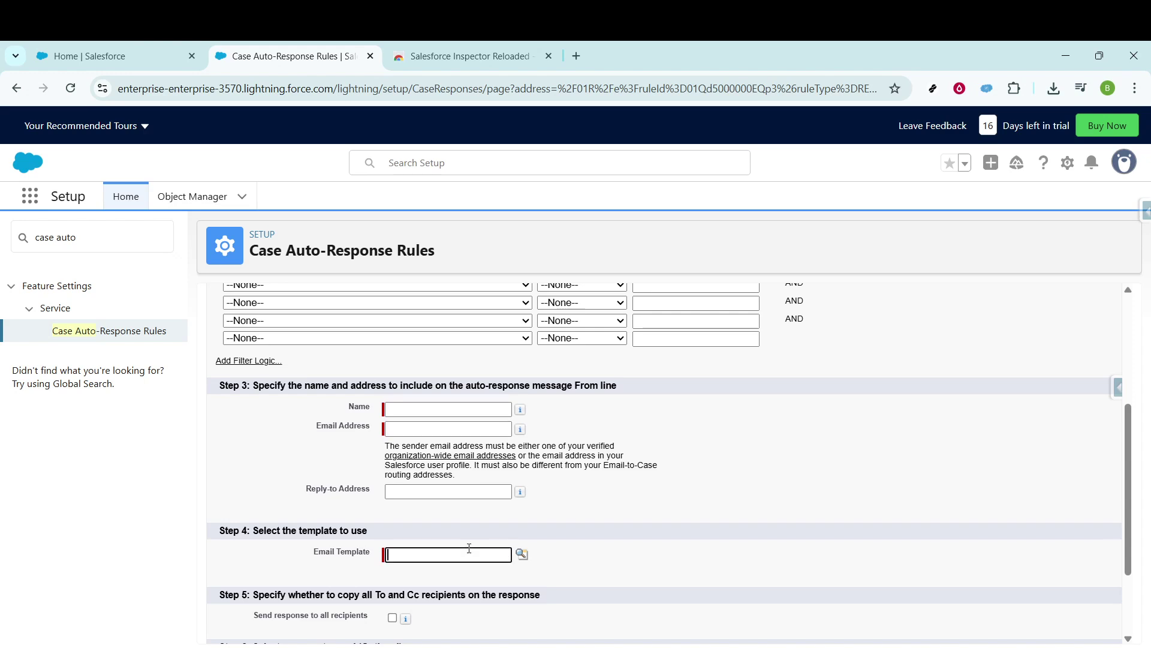
scroll(486, 517, down, 1)
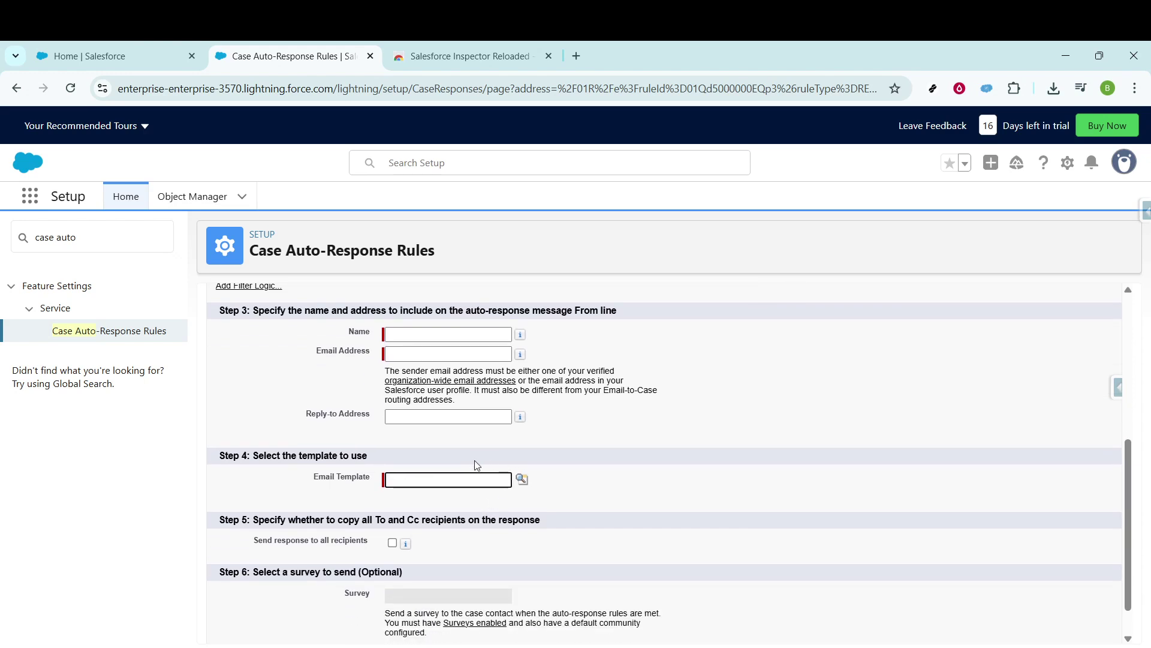
click(523, 485)
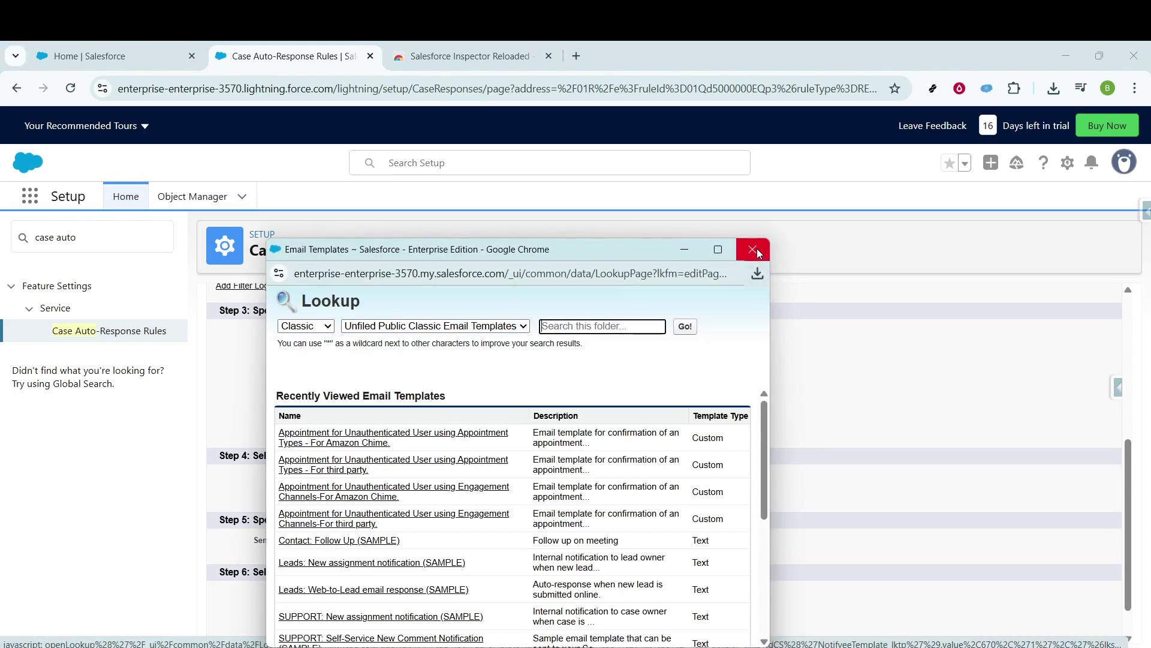
click(754, 251)
scroll(724, 318, down, 1)
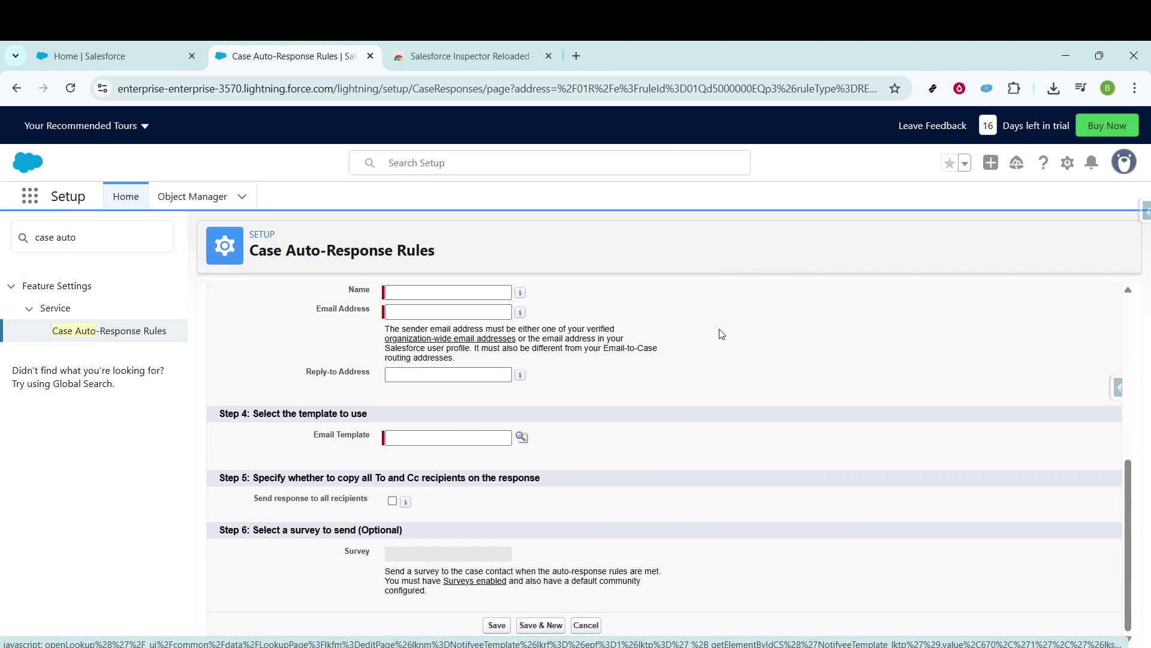